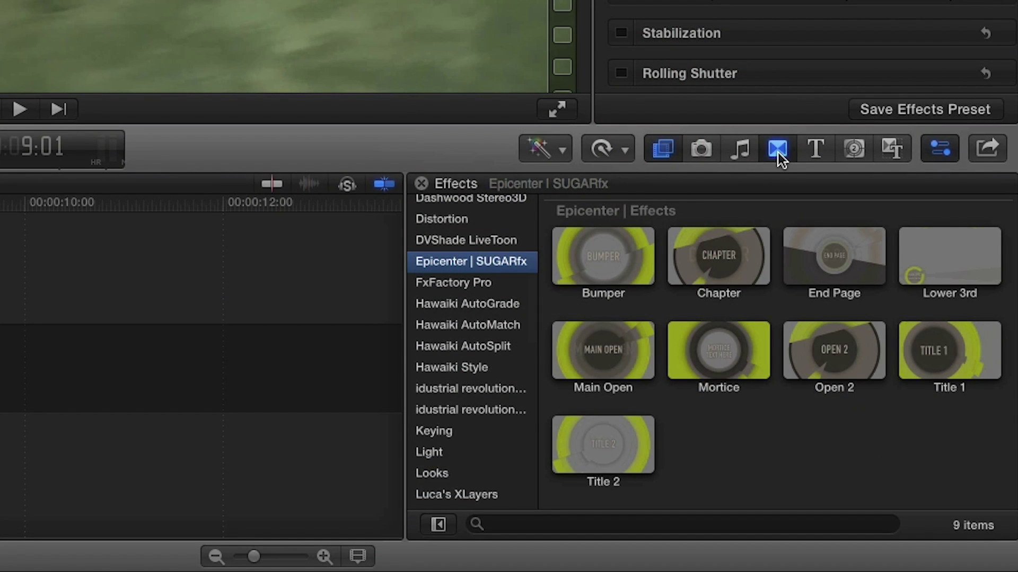
- Show the nine Epicenter | SUGARfx effects in the Effects browser
{"action": "left_click", "coordinate": [777, 152]}
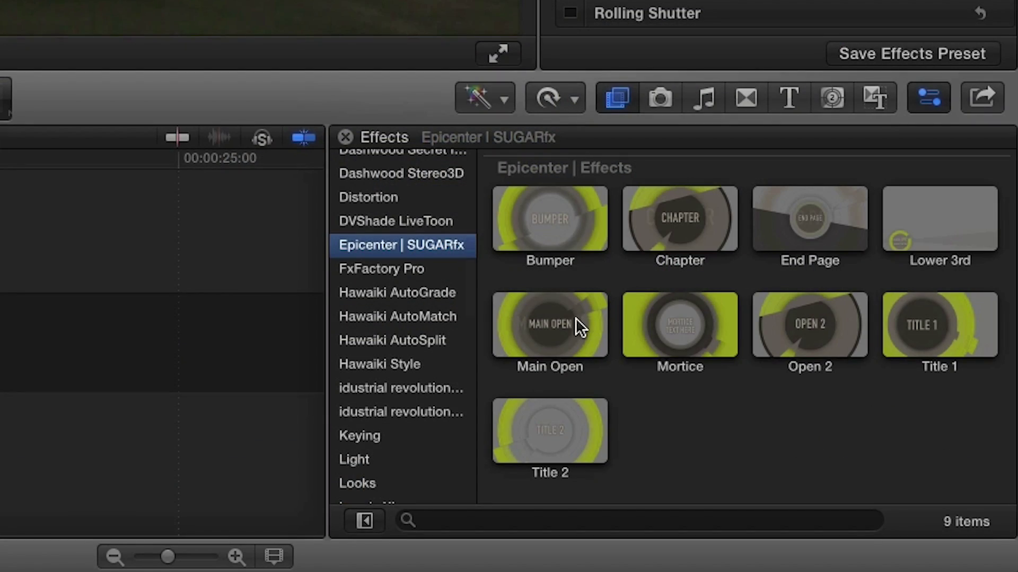
- Apply Main Open to the first Racing clip, play it back, and try Color Palette presets
{"action": "double_click", "coordinate": [574, 317]}
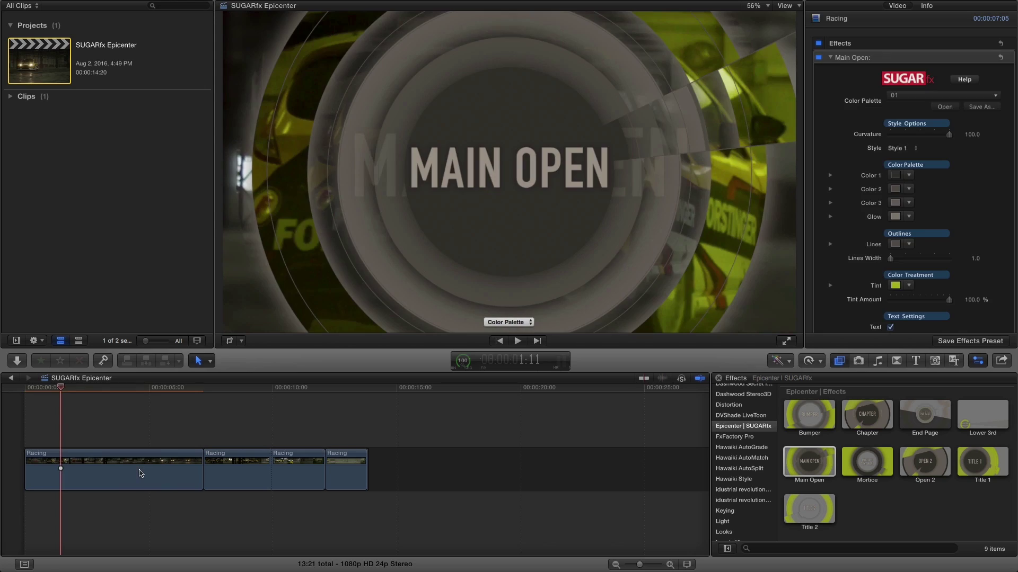
{"action": "key", "text": "space"}
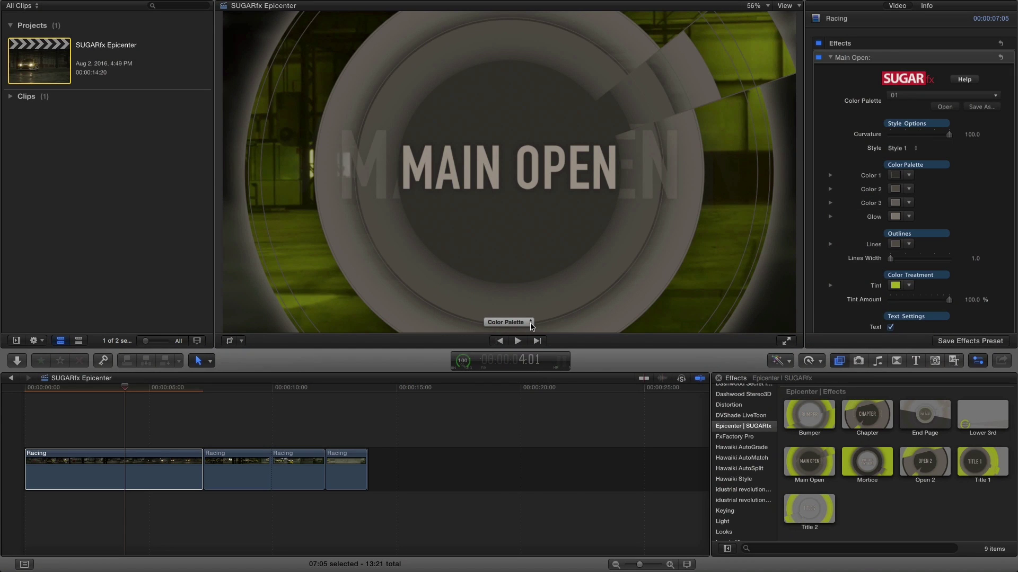
{"action": "left_click", "coordinate": [531, 326]}
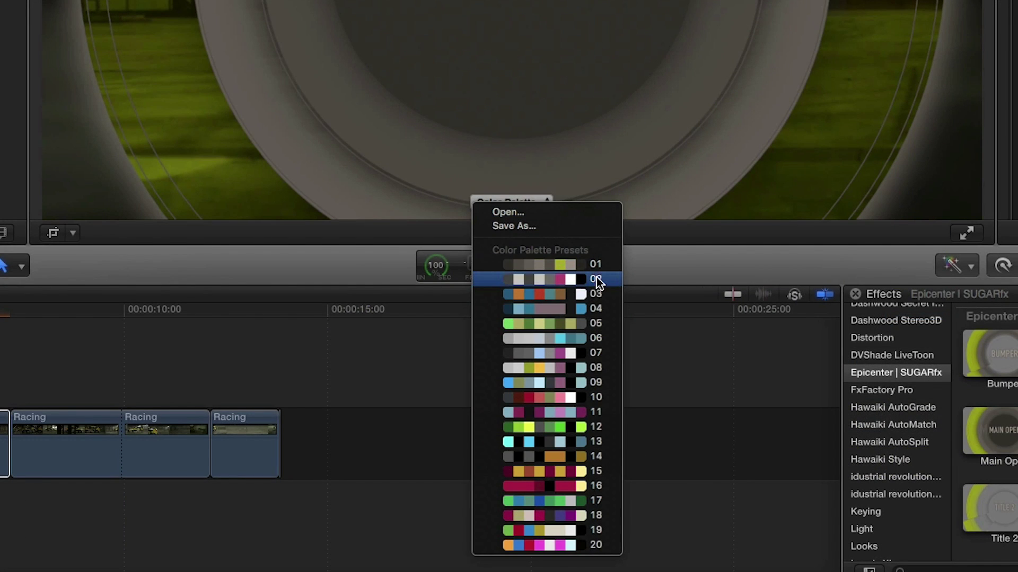
{"action": "left_click", "coordinate": [596, 279]}
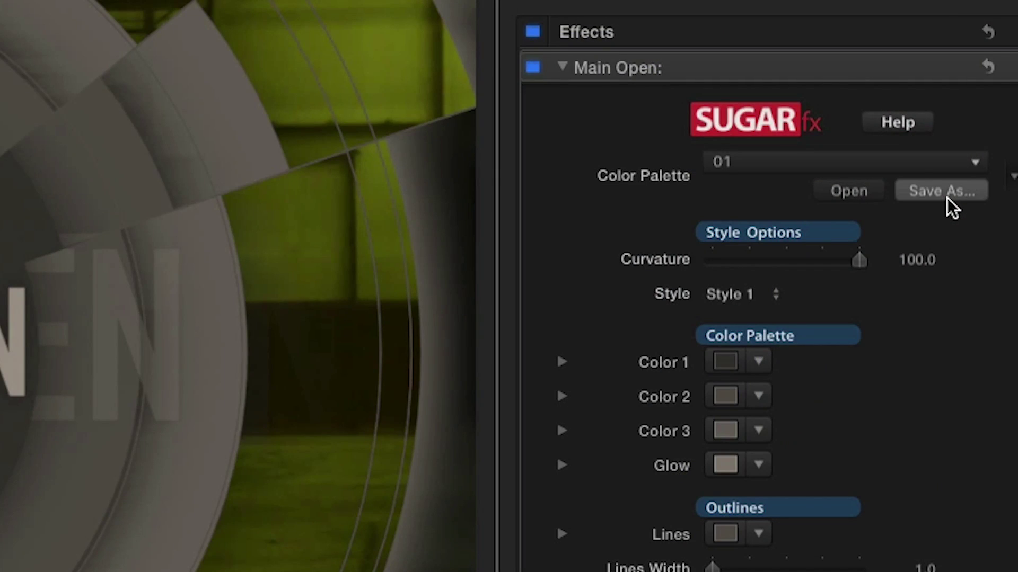
{"action": "left_click", "coordinate": [947, 197]}
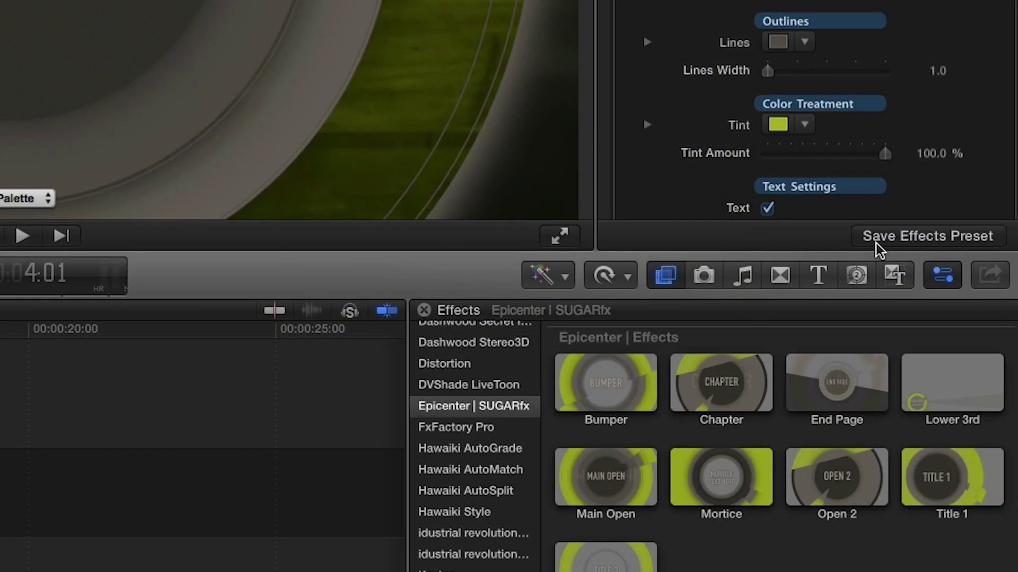
- Lower the title's ring curvature to 20 and switch it to Style 2
{"action": "left_click", "coordinate": [962, 240]}
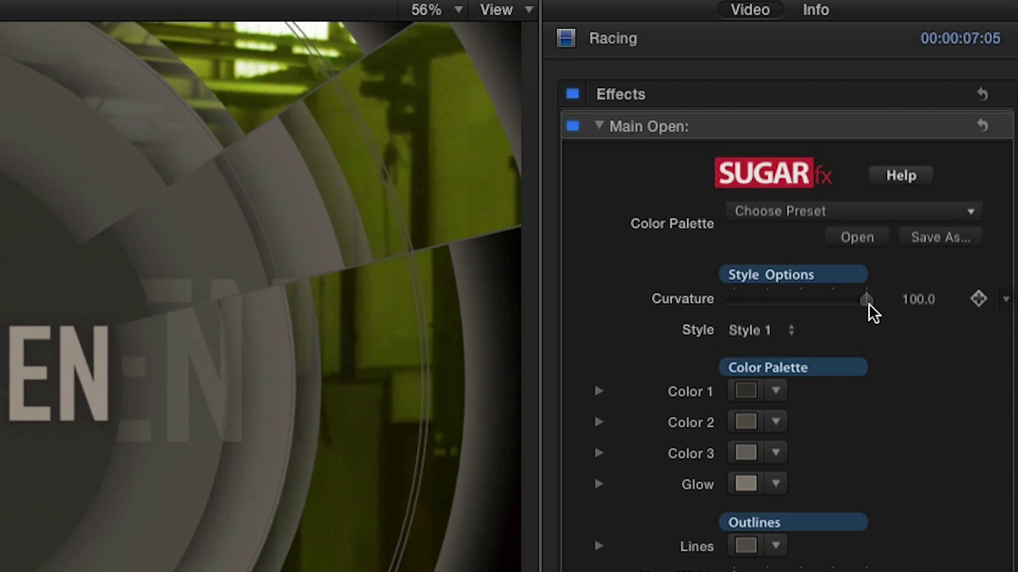
{"action": "left_click_drag", "start_coordinate": [868, 303], "coordinate": [834, 303]}
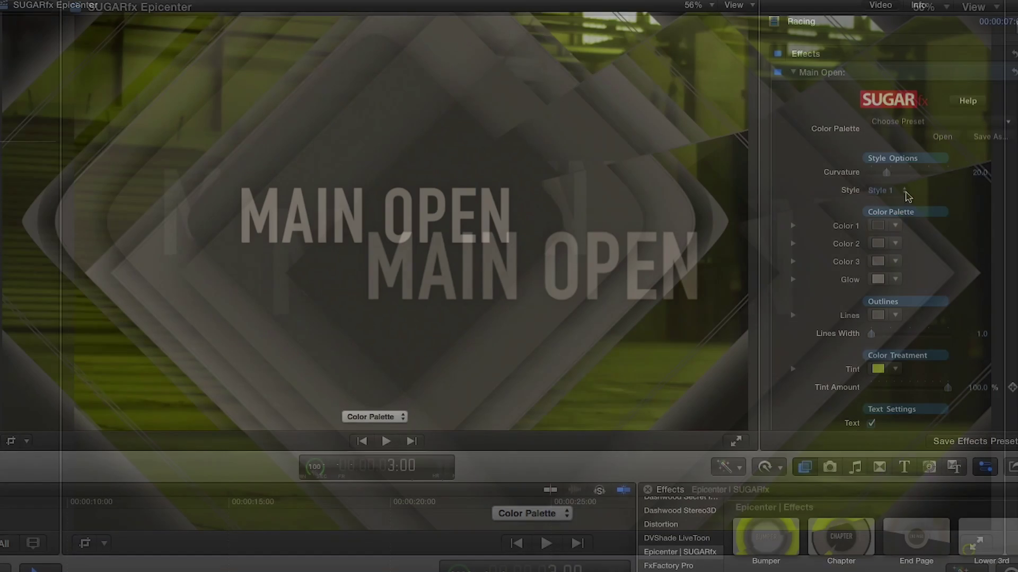
{"action": "left_click", "coordinate": [904, 191]}
{"action": "left_click", "coordinate": [906, 202]}
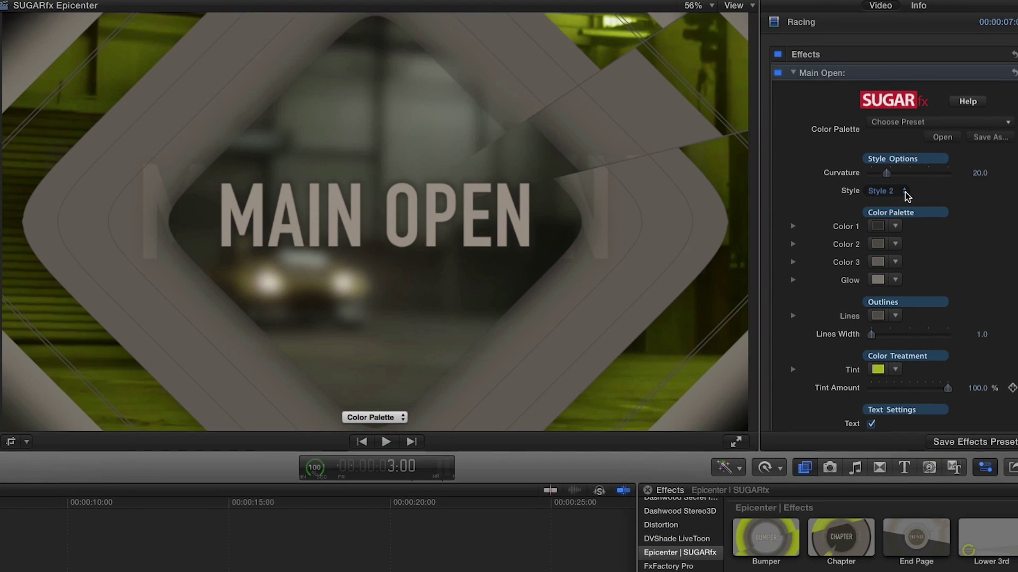
{"action": "left_click", "coordinate": [905, 191]}
{"action": "left_click", "coordinate": [907, 203]}
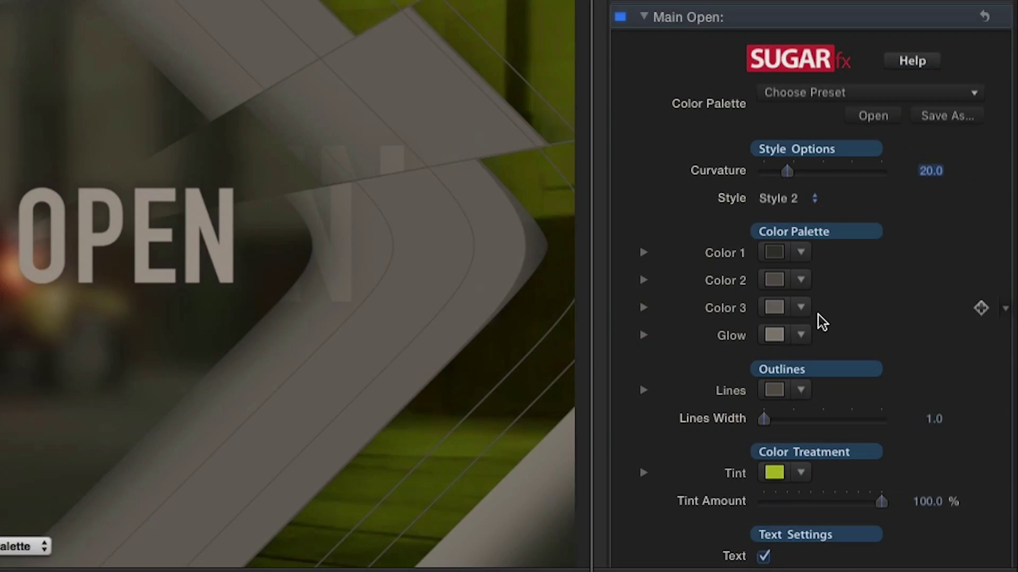
- Make the title's outline lines black at width 13 and change the tint colour
{"action": "left_click", "coordinate": [799, 302]}
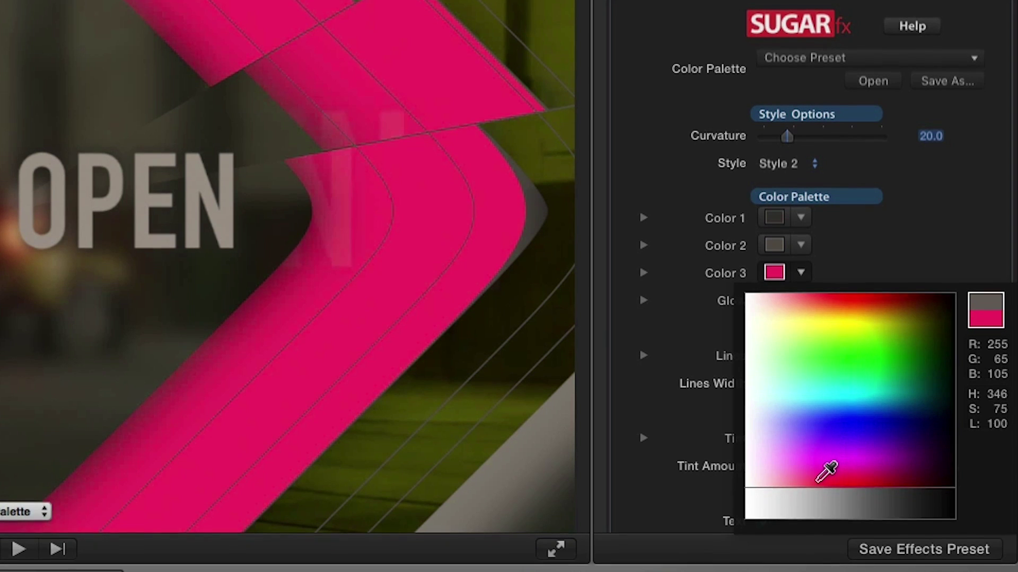
{"action": "left_click", "coordinate": [884, 240]}
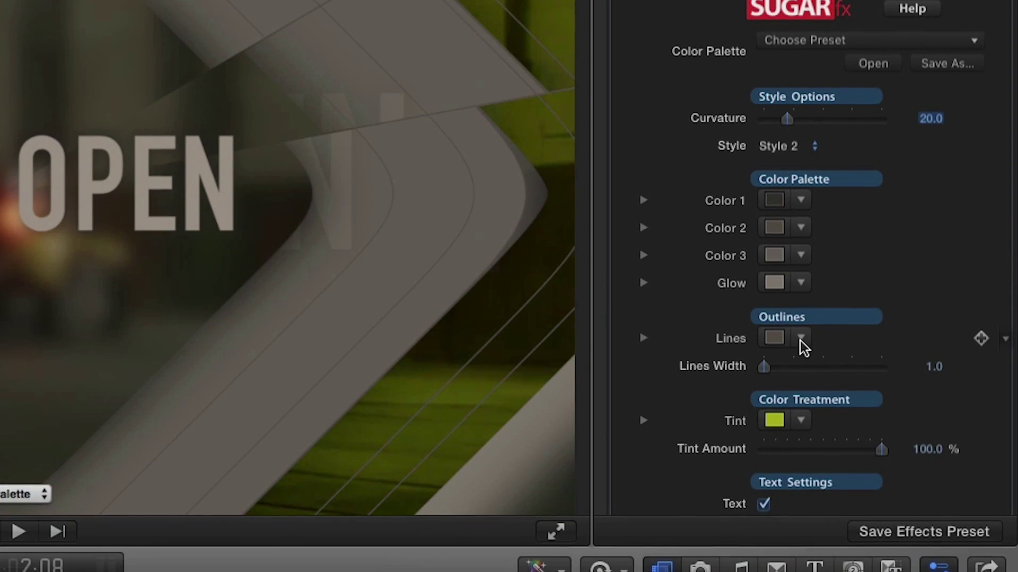
{"action": "left_click", "coordinate": [801, 342]}
{"action": "left_click", "coordinate": [949, 557]}
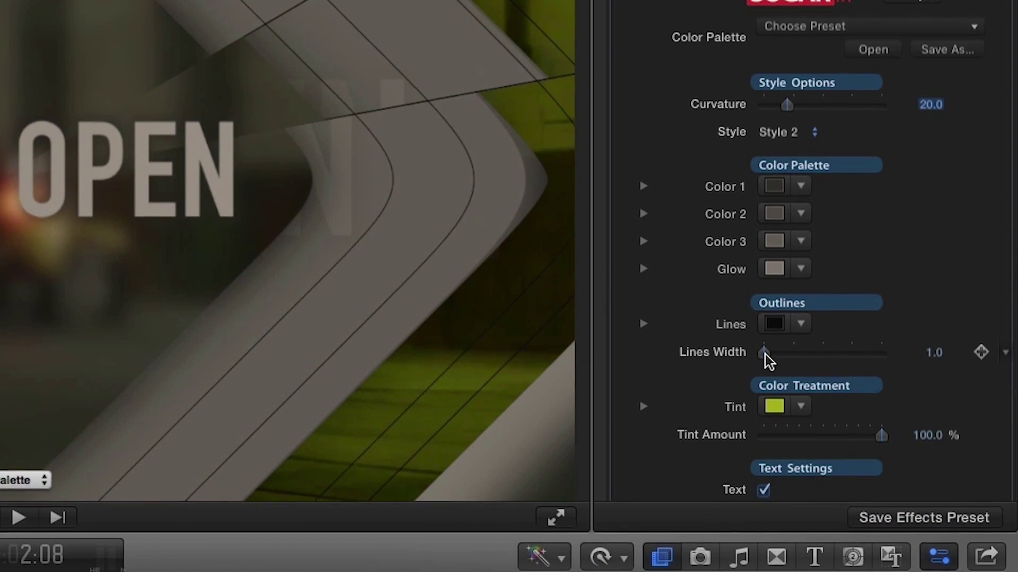
{"action": "left_click_drag", "start_coordinate": [764, 357], "coordinate": [779, 357]}
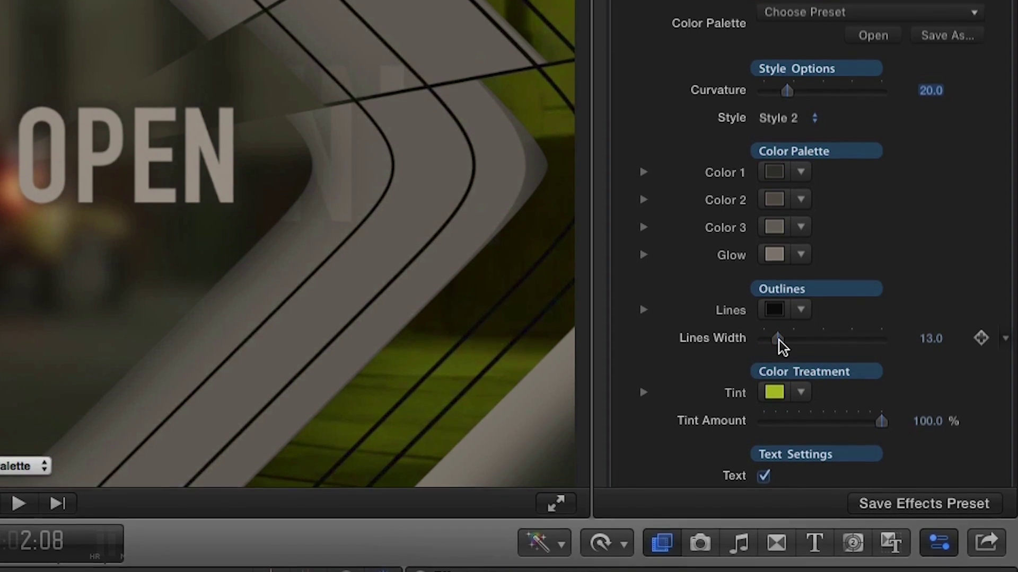
{"action": "left_click", "coordinate": [801, 395]}
{"action": "left_click", "coordinate": [782, 474]}
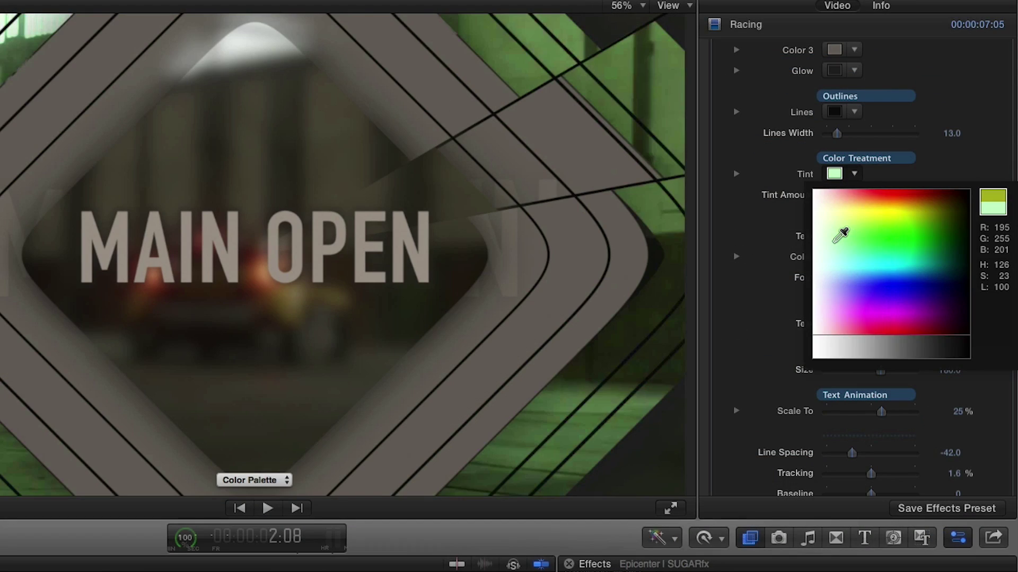
{"action": "left_click", "coordinate": [851, 312]}
{"action": "left_click", "coordinate": [898, 312]}
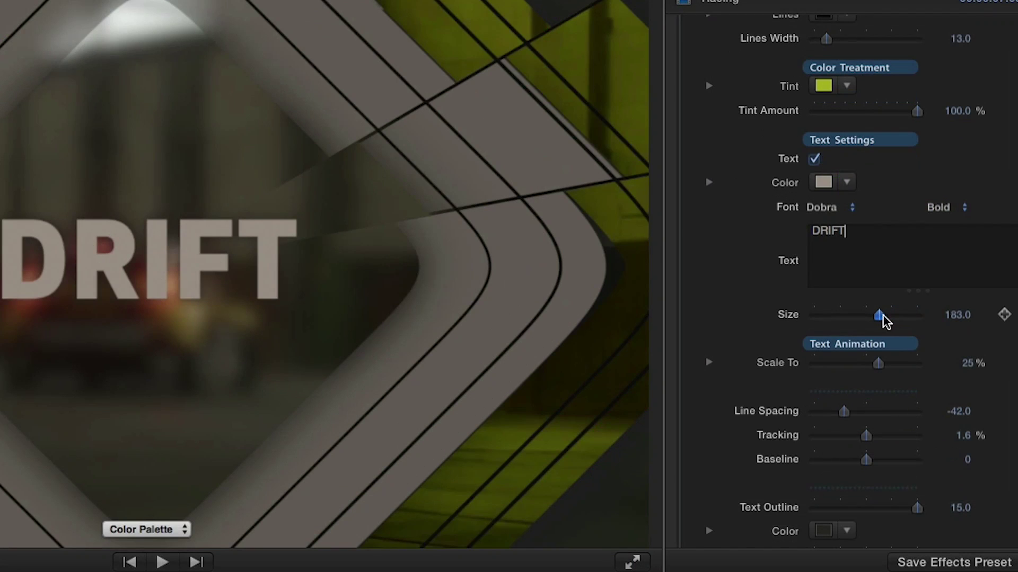
- Enlarge the DRIFT text and raise its Scale To animation to 38%
{"action": "left_click_drag", "start_coordinate": [882, 321], "coordinate": [907, 320]}
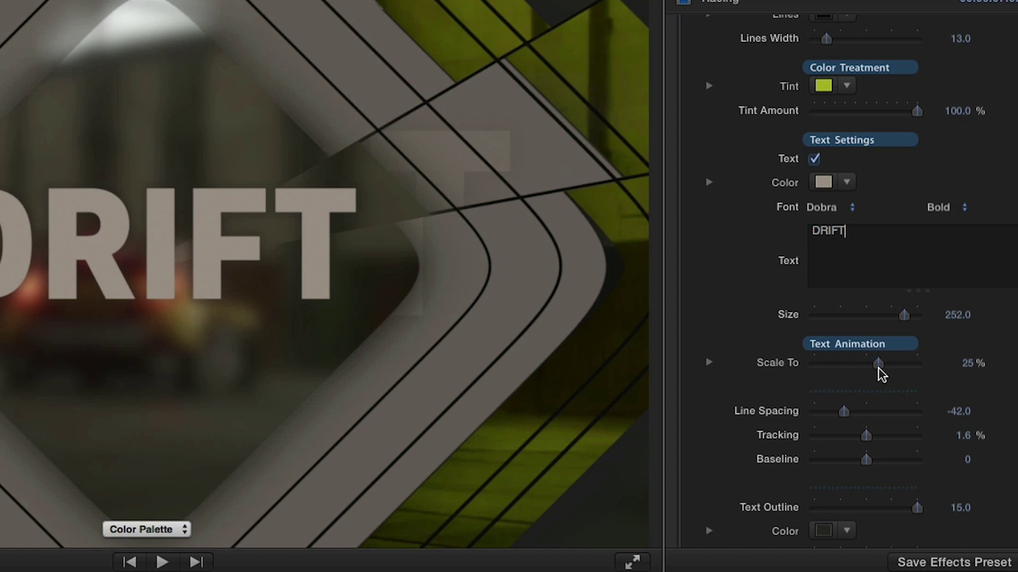
{"action": "left_click_drag", "start_coordinate": [878, 371], "coordinate": [889, 372]}
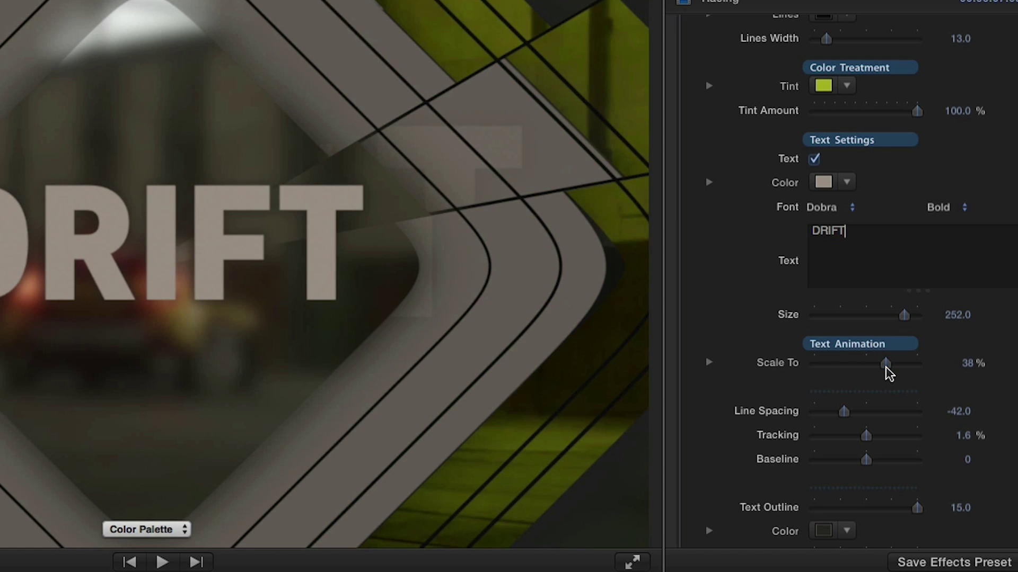
{"action": "scroll", "coordinate": [886, 371], "scroll_direction": "down", "scroll_amount": 8}
- Recolour the DRIFT text outline to a dark shade
{"action": "left_click", "coordinate": [847, 312]}
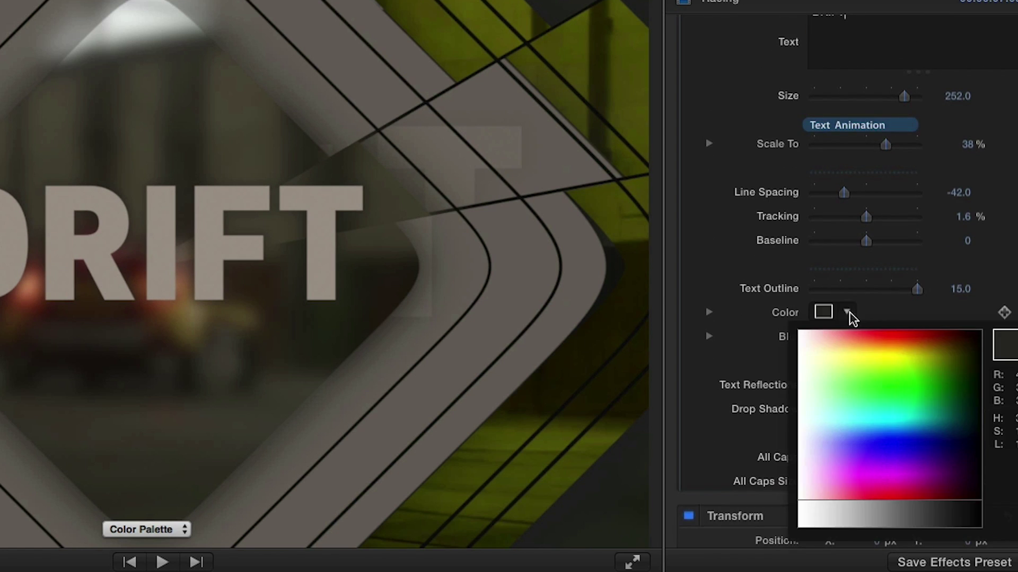
{"action": "left_click", "coordinate": [873, 354]}
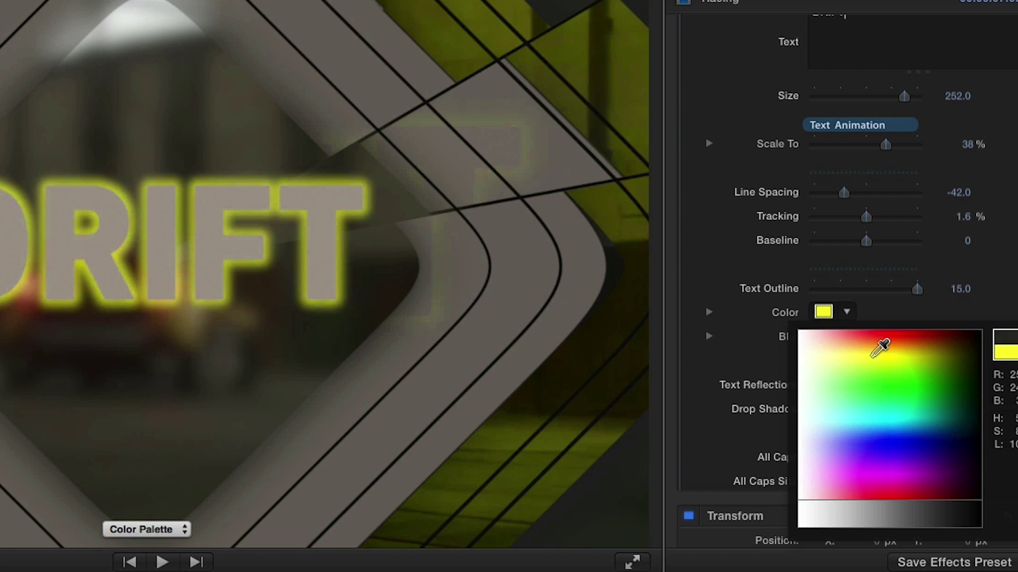
{"action": "left_click_drag", "start_coordinate": [880, 348], "coordinate": [936, 486]}
{"action": "left_click", "coordinate": [922, 392]}
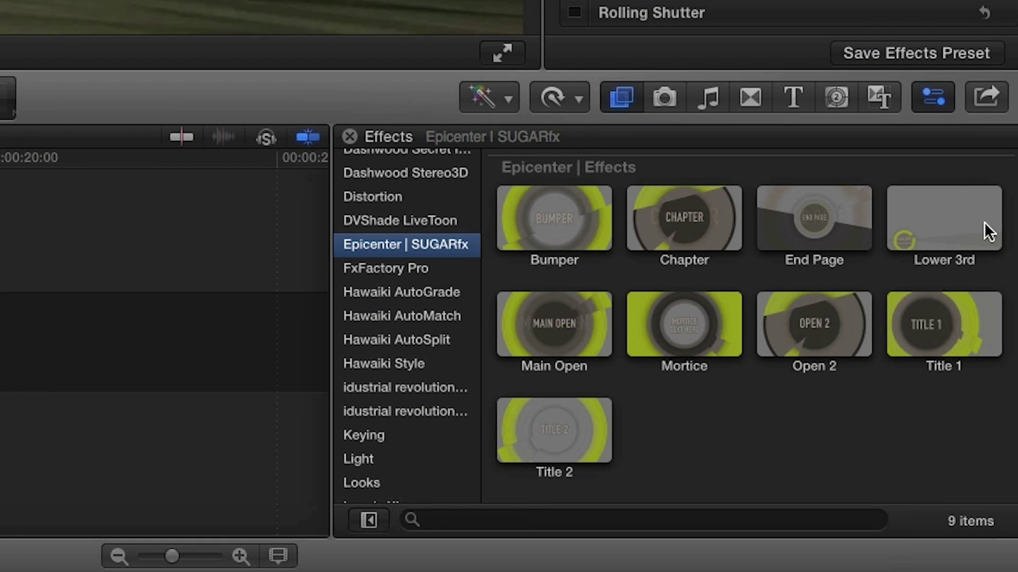
- Apply Lower 3rd to the second Racing clip and place its circle at lower right
{"action": "left_click_drag", "start_coordinate": [975, 219], "coordinate": [255, 476]}
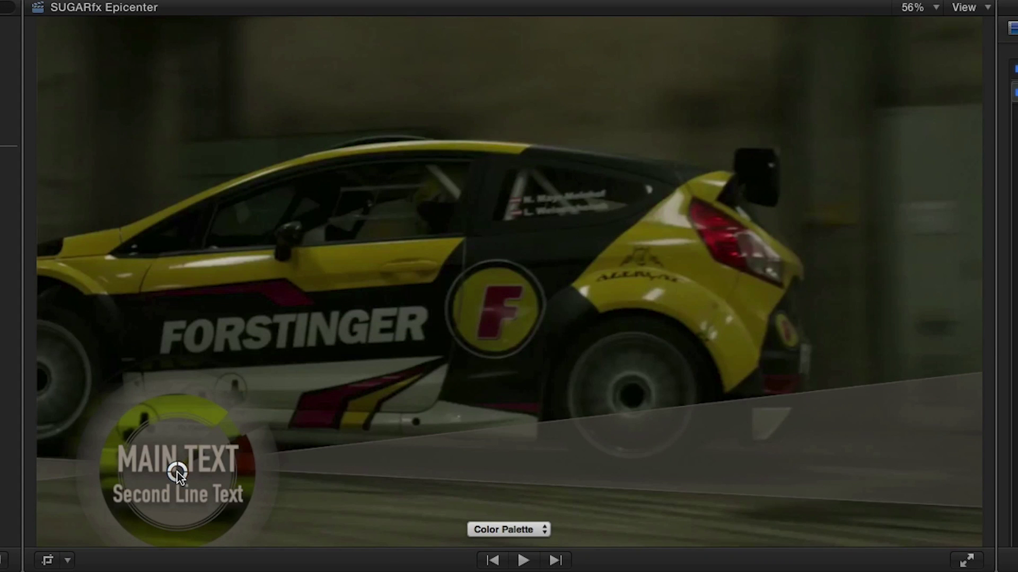
{"action": "left_click_drag", "start_coordinate": [308, 287], "coordinate": [671, 265]}
{"action": "left_click", "coordinate": [776, 150]}
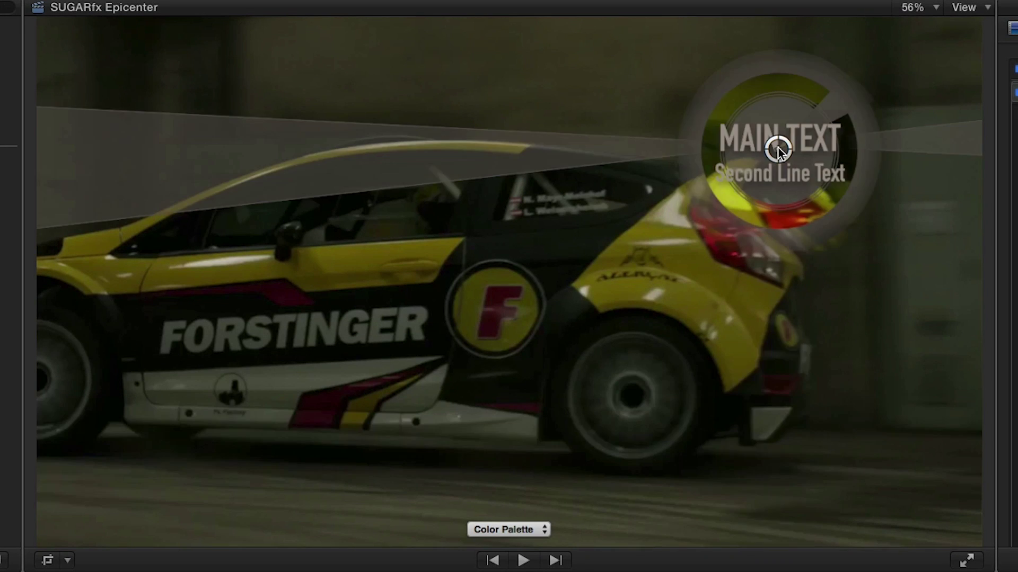
{"action": "left_click", "coordinate": [488, 230]}
{"action": "left_click", "coordinate": [222, 390]}
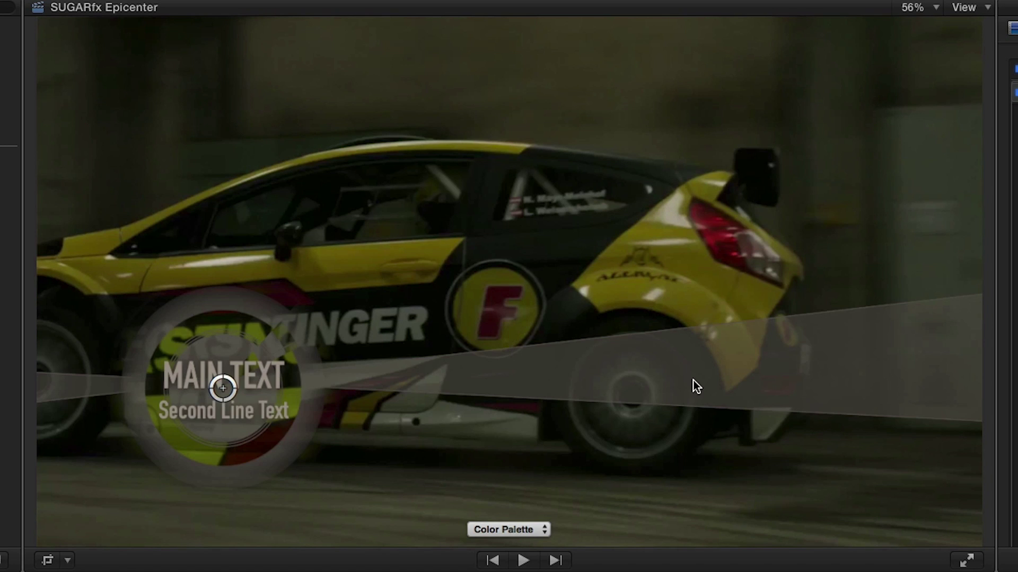
{"action": "left_click", "coordinate": [845, 419]}
{"action": "left_click", "coordinate": [845, 436]}
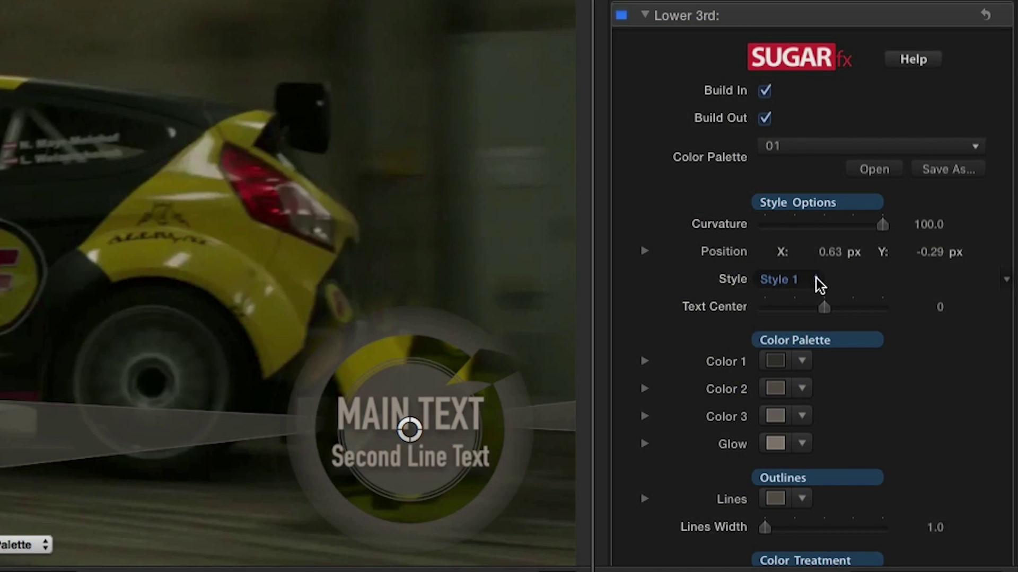
- Keep Style 1, make the outline lines yellow, and enter the driver's name as the main title
{"action": "left_click", "coordinate": [819, 285]}
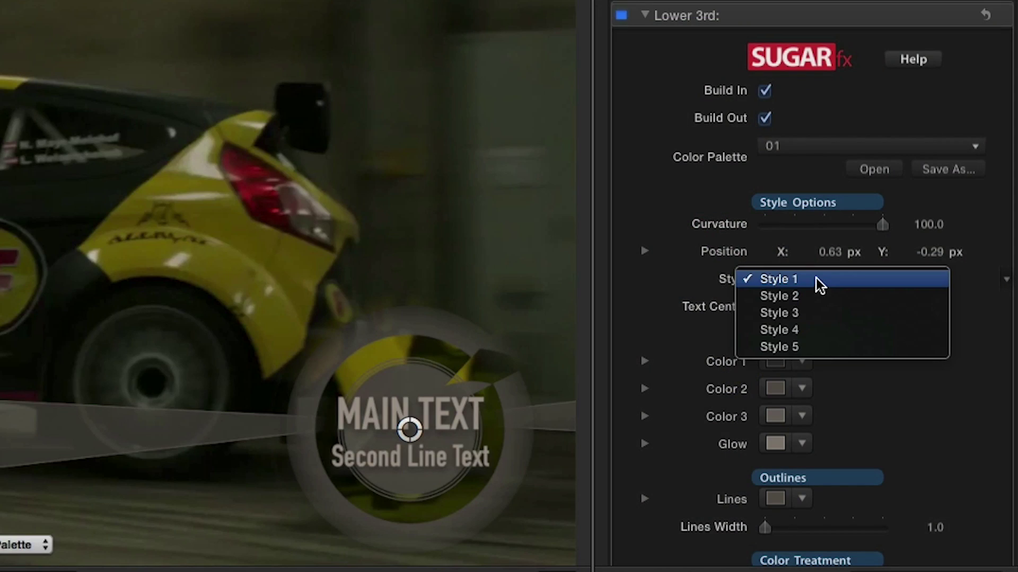
{"action": "left_click", "coordinate": [815, 295]}
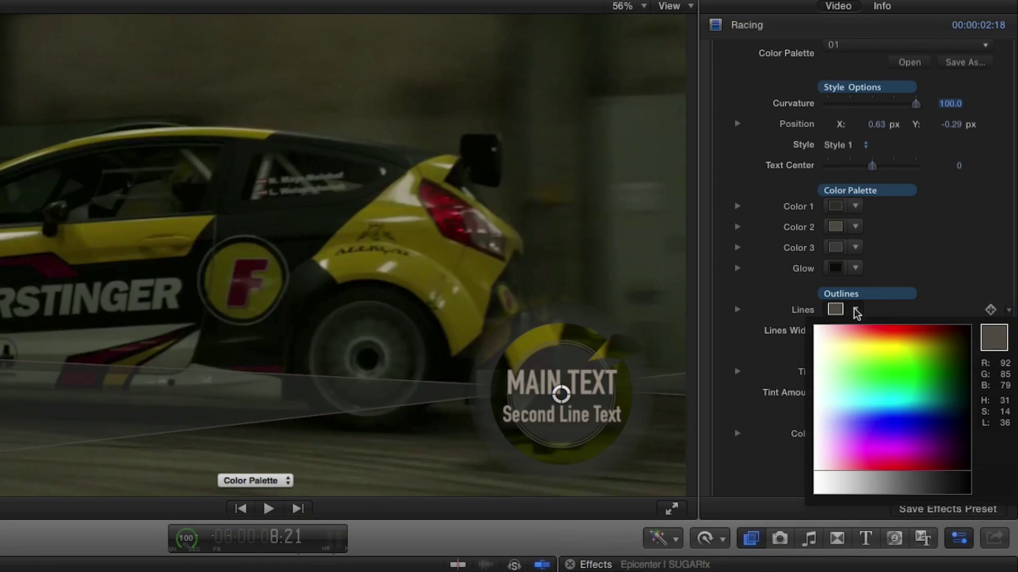
{"action": "mouse_move", "coordinate": [890, 327]}
{"action": "left_mouse_down"}
{"action": "mouse_move", "coordinate": [902, 336]}
{"action": "mouse_move", "coordinate": [892, 348]}
{"action": "left_mouse_up"}
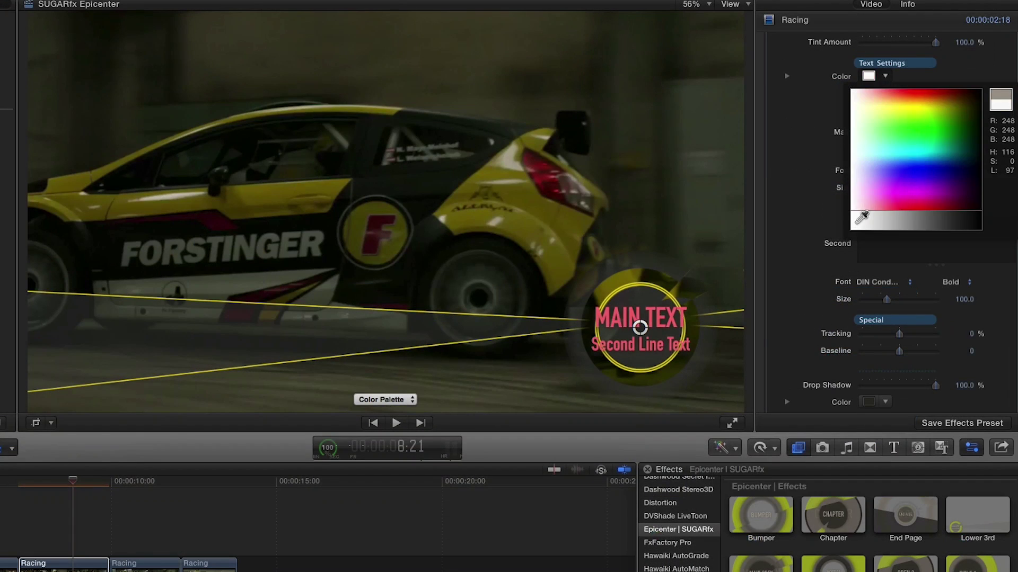
{"action": "left_click", "coordinate": [928, 119]}
{"action": "type", "text": "Niki"}
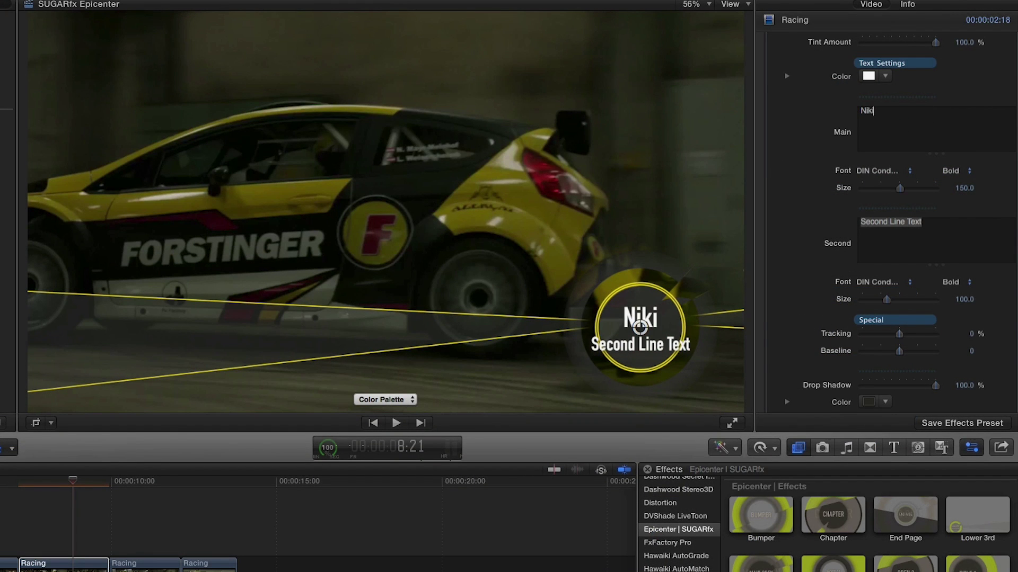
{"action": "type", "text": "Cham"}
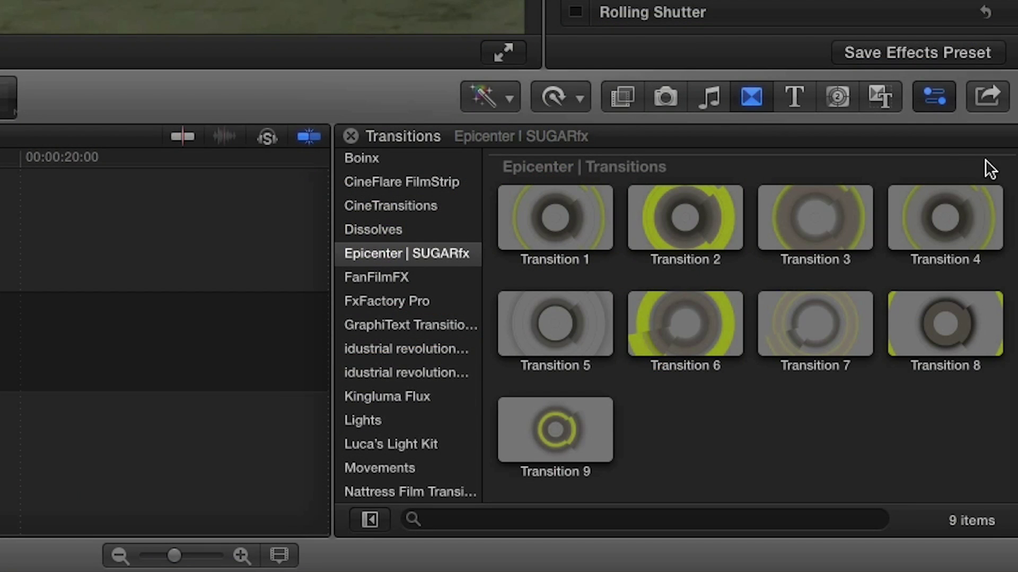
- Add Transition 4 between the last two Racing clips and move markers 1 and 2 earlier
{"action": "left_click_drag", "start_coordinate": [943, 215], "coordinate": [200, 447]}
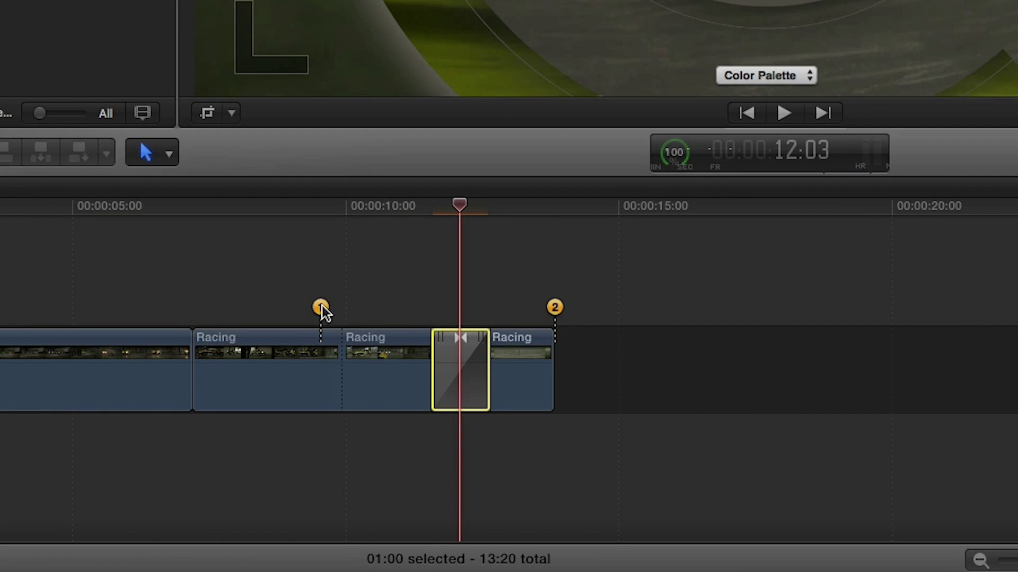
{"action": "left_click_drag", "start_coordinate": [322, 306], "coordinate": [72, 300]}
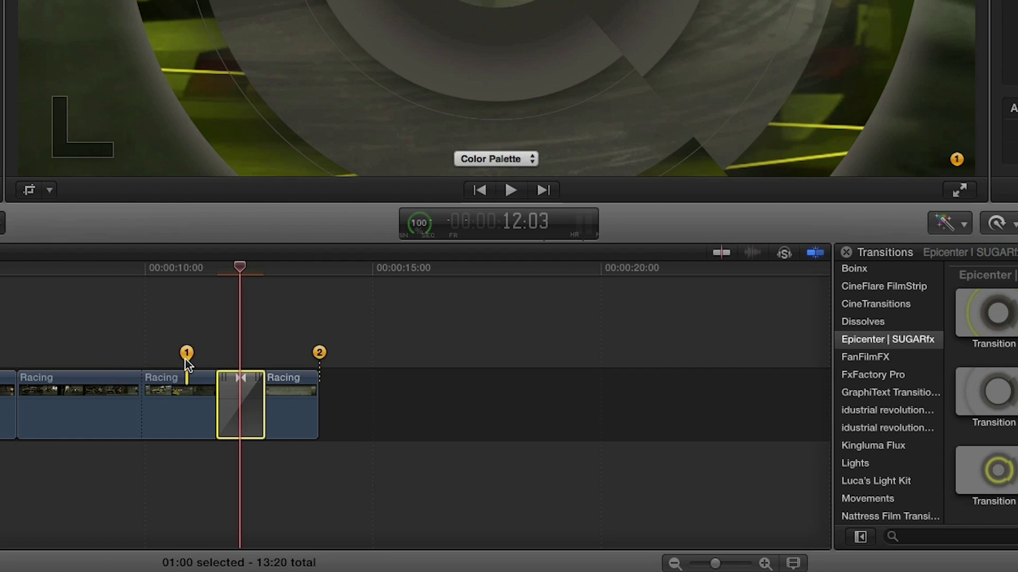
{"action": "left_click_drag", "start_coordinate": [325, 351], "coordinate": [284, 348]}
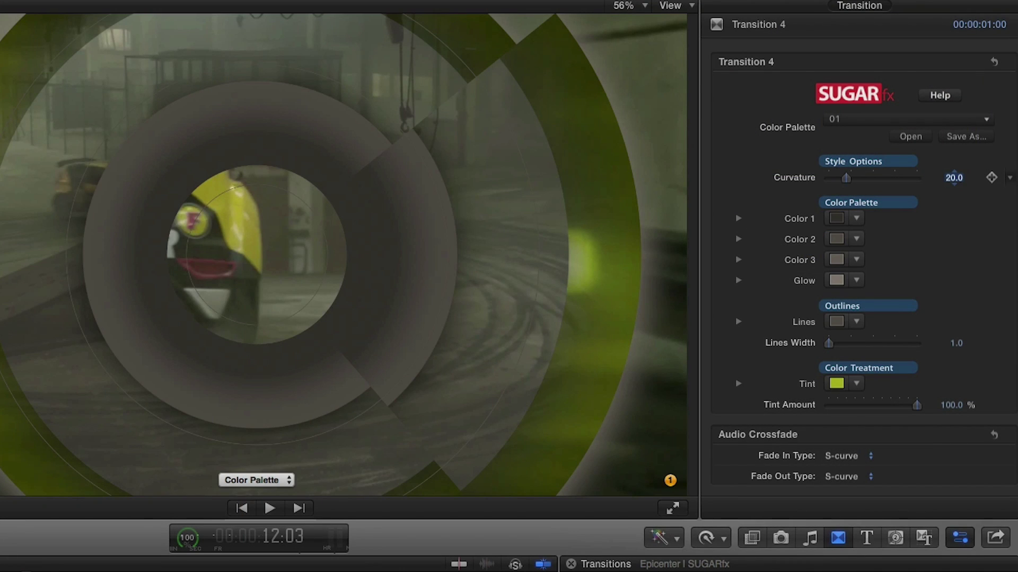
- Make Transition 4's glow and outline lines black
{"action": "left_click_drag", "start_coordinate": [857, 285], "coordinate": [965, 455]}
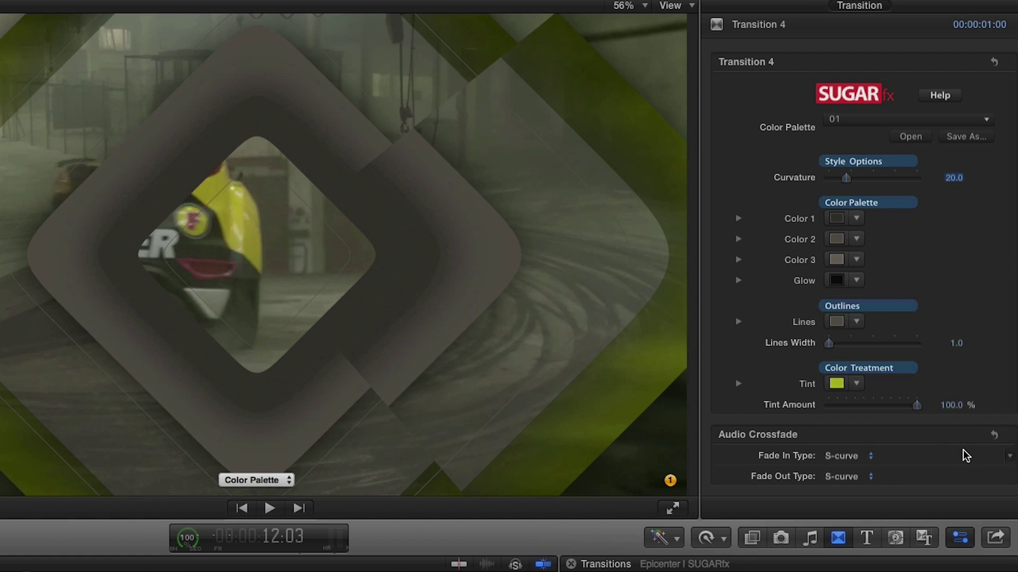
{"action": "left_click", "coordinate": [857, 322]}
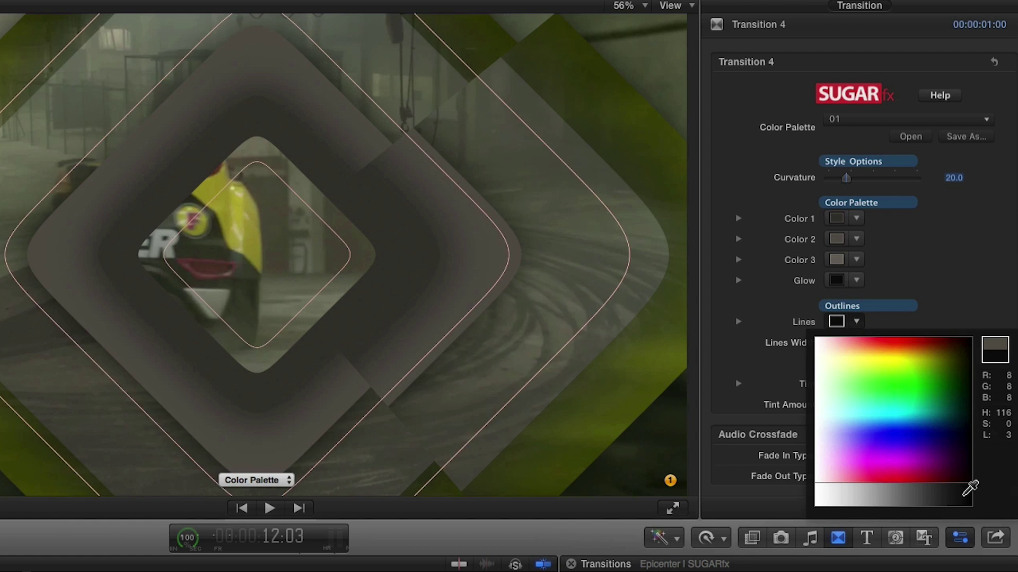
{"action": "left_click", "coordinate": [969, 487]}
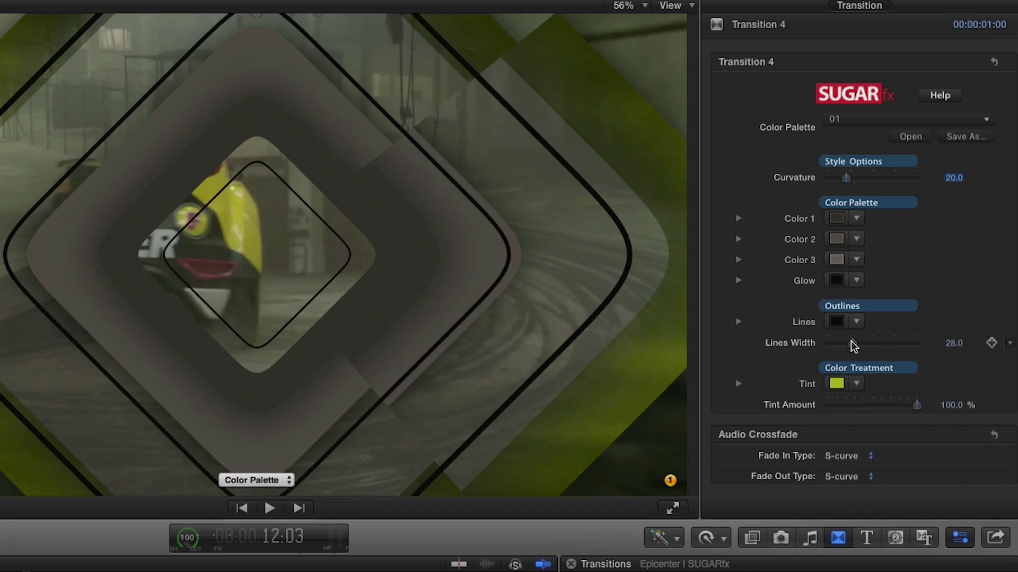